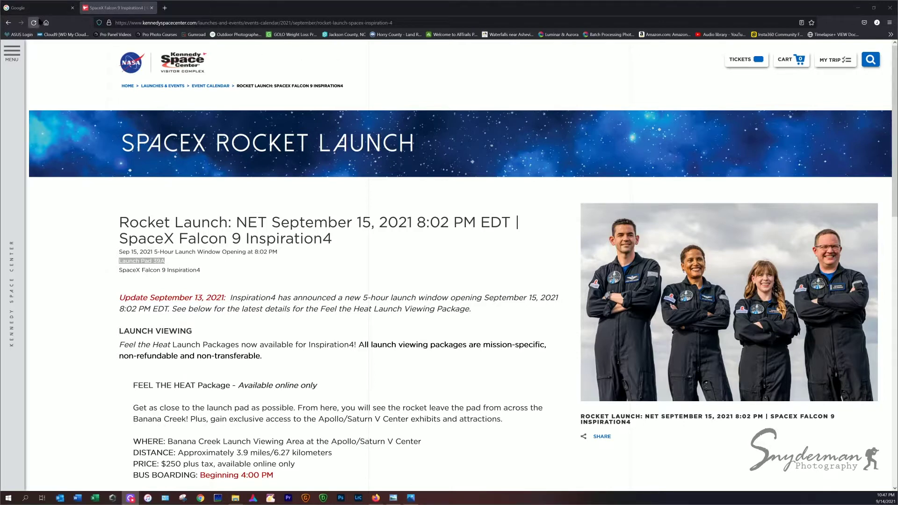
Switch to the Google homepage tab, keeping the Inspiration4 launch page open
{"action": "left_click", "coordinate": [49, 9]}
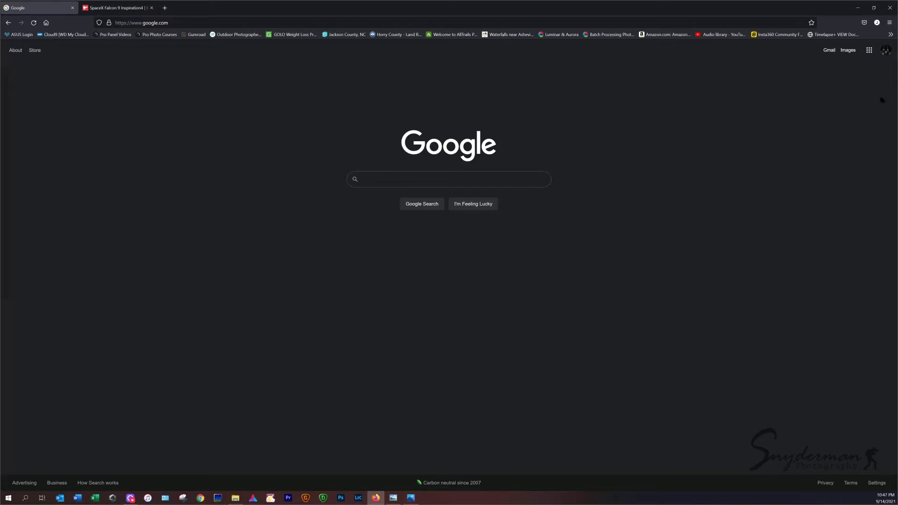
Open Google Maps from the Google apps menu
{"action": "left_click", "coordinate": [869, 50]}
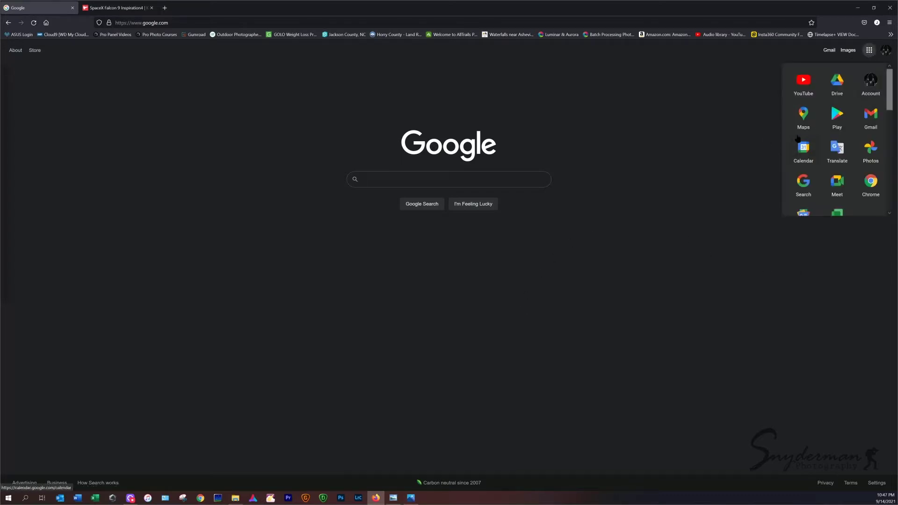
{"action": "left_click", "coordinate": [808, 117]}
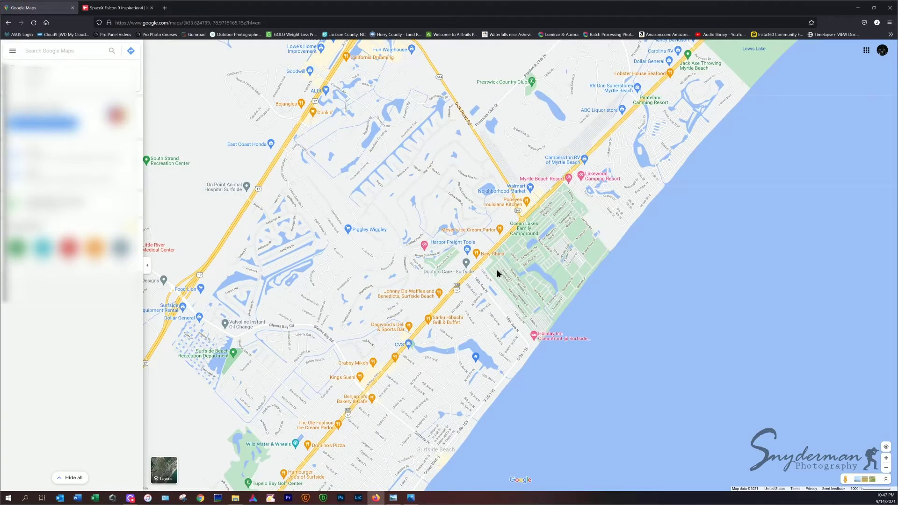
Pan the map south from Myrtle Beach to Kennedy Space Center near Titusville, Florida
{"action": "scroll", "coordinate": [496, 275], "scroll_direction": "down", "scroll_amount": 5}
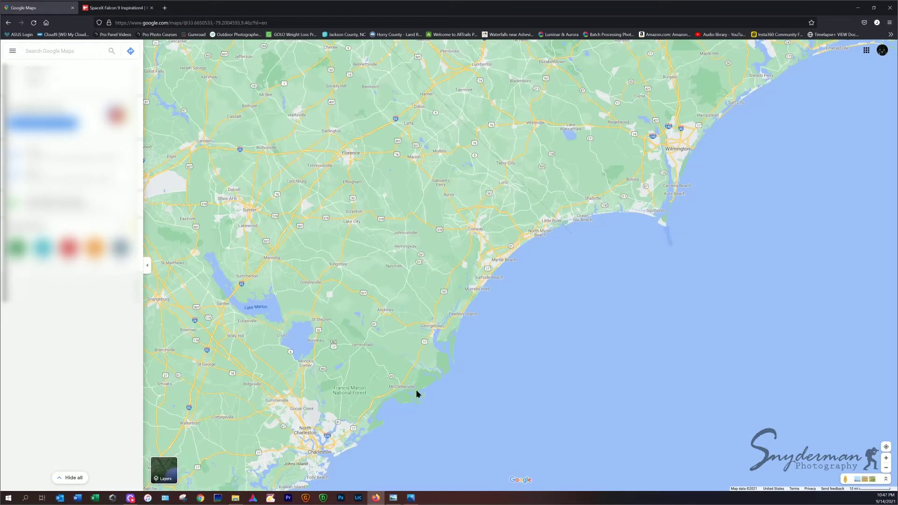
{"action": "left_click_drag", "start_coordinate": [417, 395], "coordinate": [515, 182]}
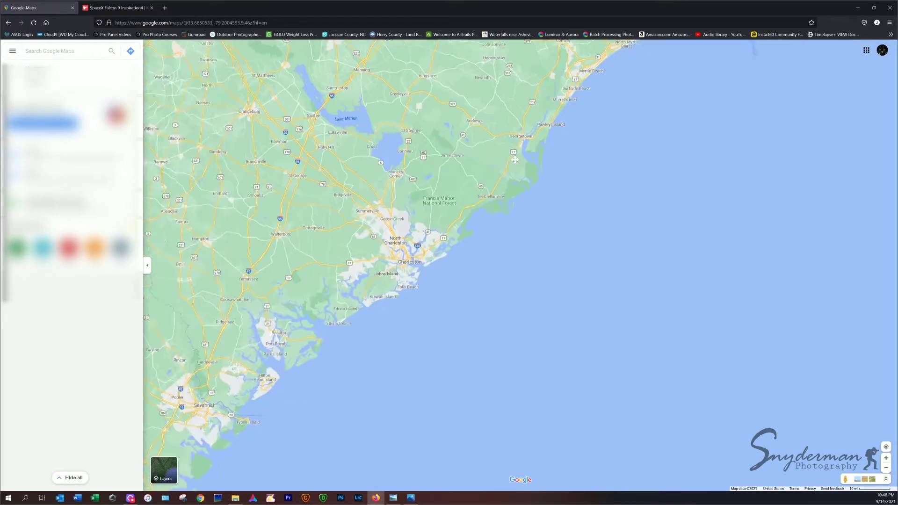
{"action": "scroll", "coordinate": [290, 347], "scroll_direction": "down", "scroll_amount": 1}
{"action": "left_click_drag", "start_coordinate": [284, 402], "coordinate": [426, 196]}
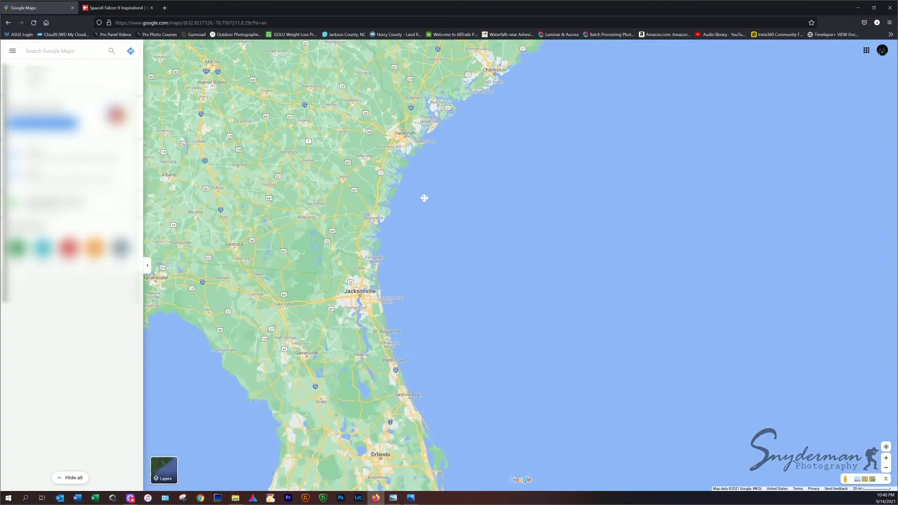
{"action": "left_click_drag", "start_coordinate": [351, 425], "coordinate": [408, 269]}
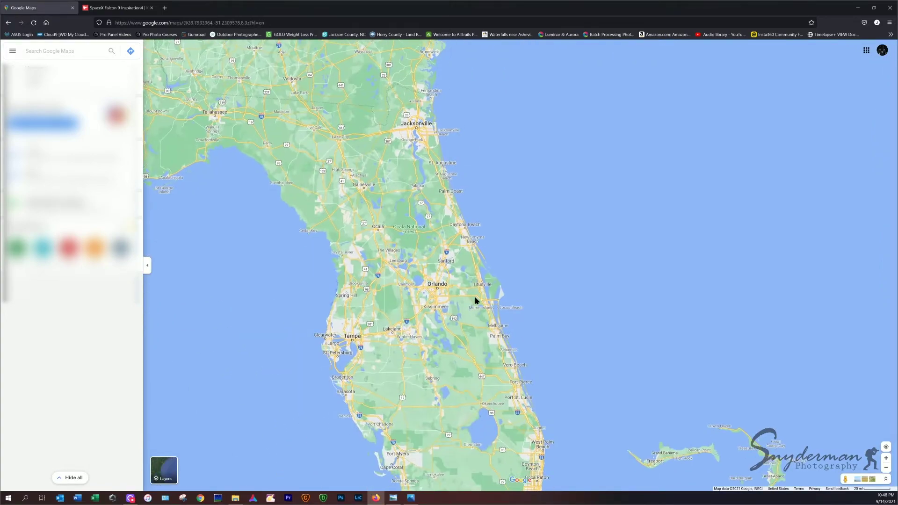
{"action": "scroll", "coordinate": [497, 290], "scroll_direction": "up", "scroll_amount": 1}
{"action": "scroll", "coordinate": [497, 290], "scroll_direction": "up", "scroll_amount": 3}
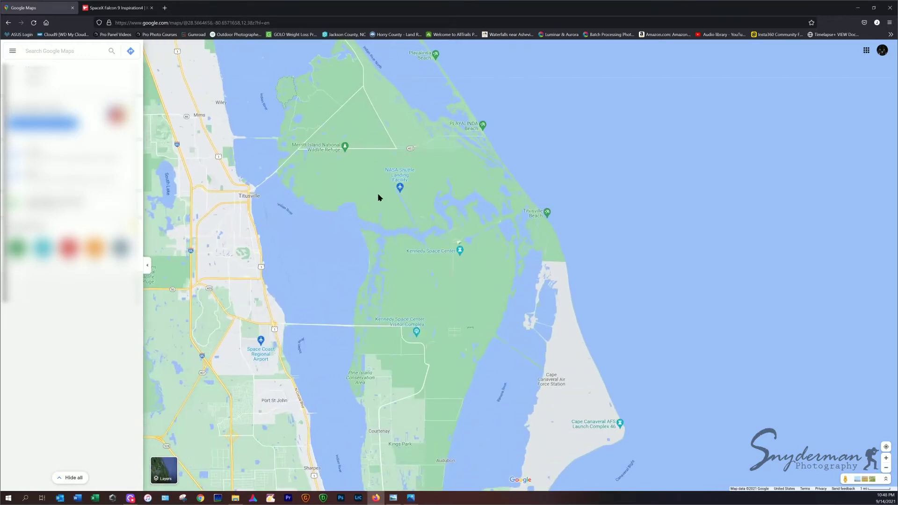
Switch to satellite imagery and zoom in to centre the LC-39A complex by the ocean
{"action": "mouse_move", "coordinate": [163, 473]}
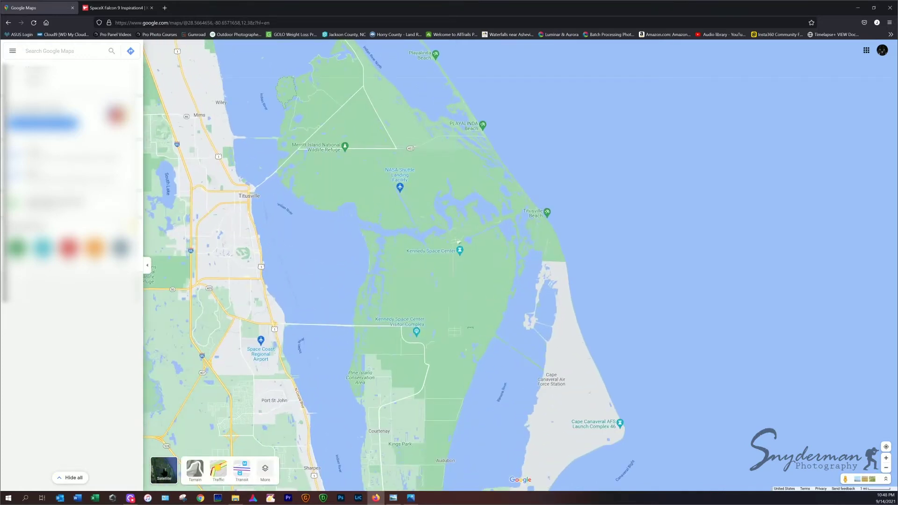
{"action": "left_click", "coordinate": [164, 472]}
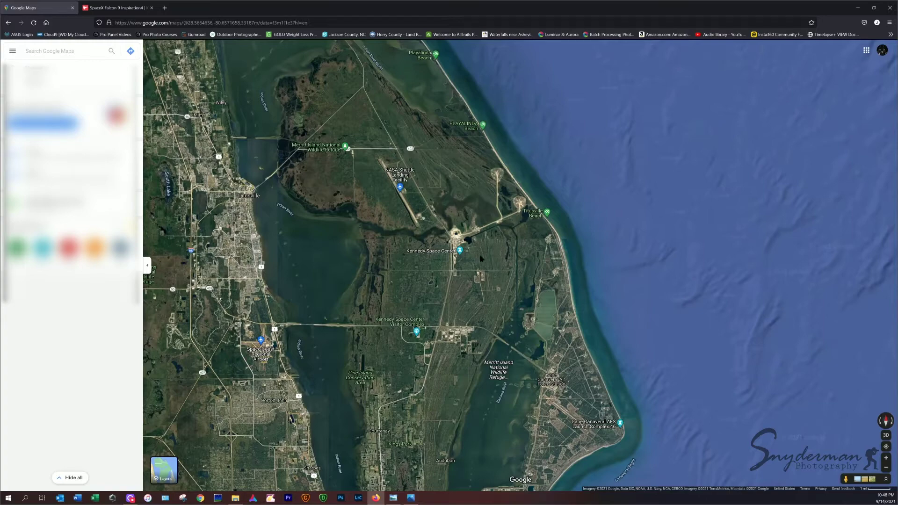
{"action": "scroll", "coordinate": [422, 248], "scroll_direction": "up", "scroll_amount": 3}
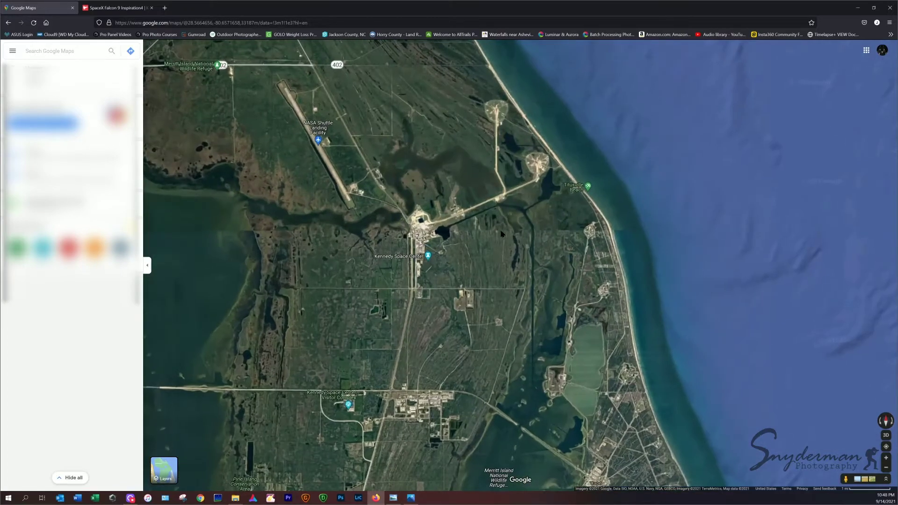
{"action": "scroll", "coordinate": [418, 232], "scroll_direction": "up", "scroll_amount": 5}
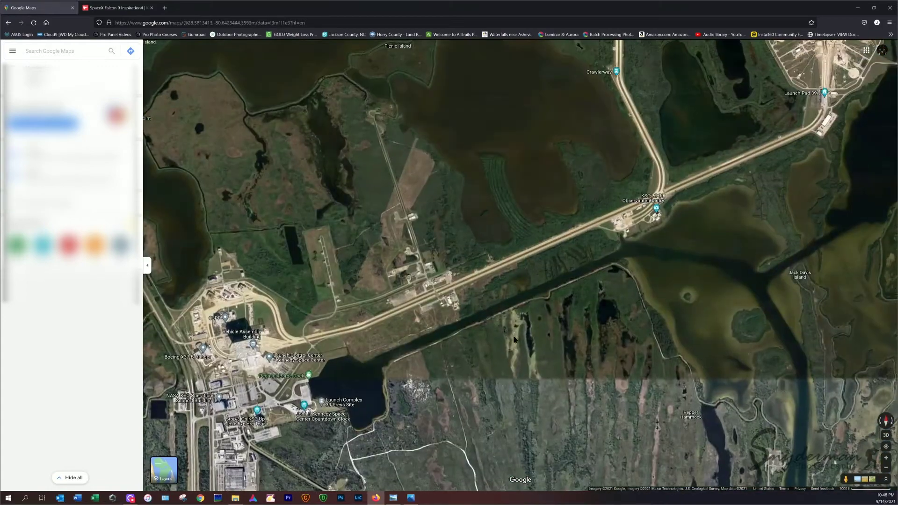
{"action": "left_click_drag", "start_coordinate": [671, 235], "coordinate": [498, 357]}
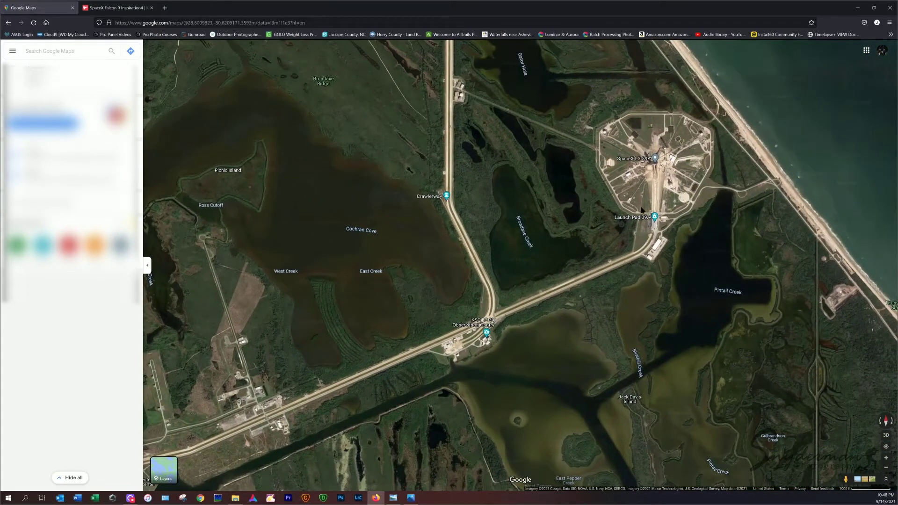
{"action": "left_click_drag", "start_coordinate": [655, 180], "coordinate": [546, 277]}
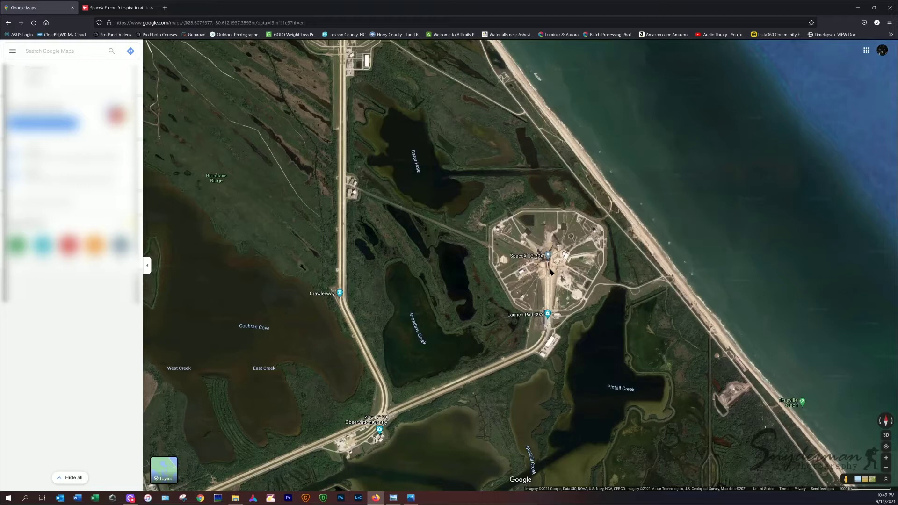
Start a distance measurement from the SpaceX LC-39A launch pad
{"action": "left_click", "coordinate": [550, 270]}
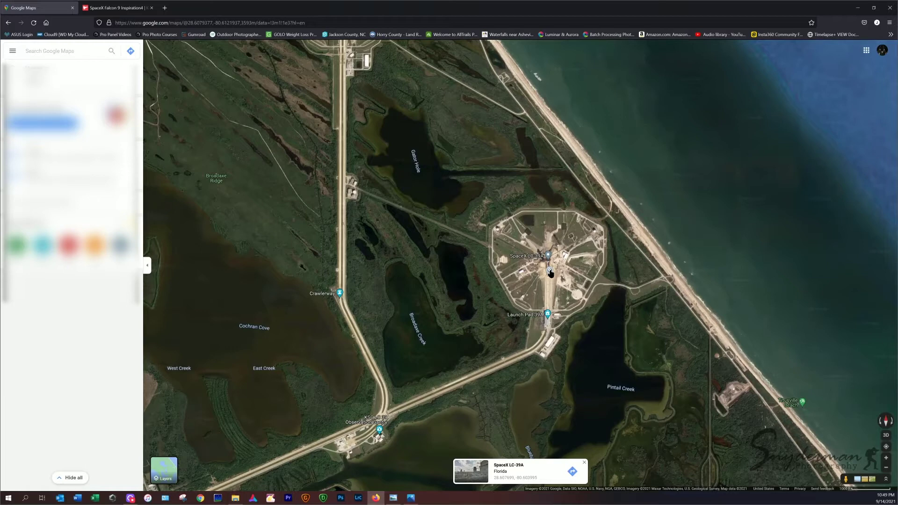
{"action": "right_click", "coordinate": [551, 274]}
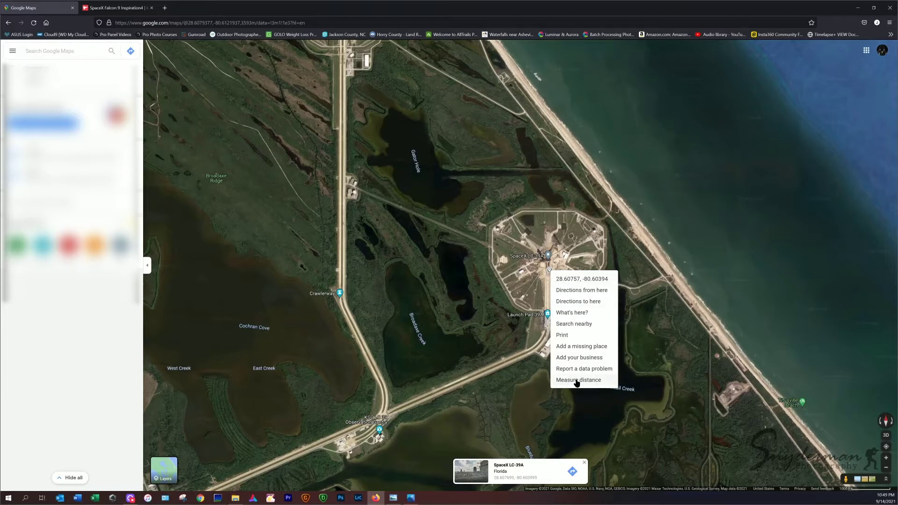
{"action": "left_click", "coordinate": [577, 380]}
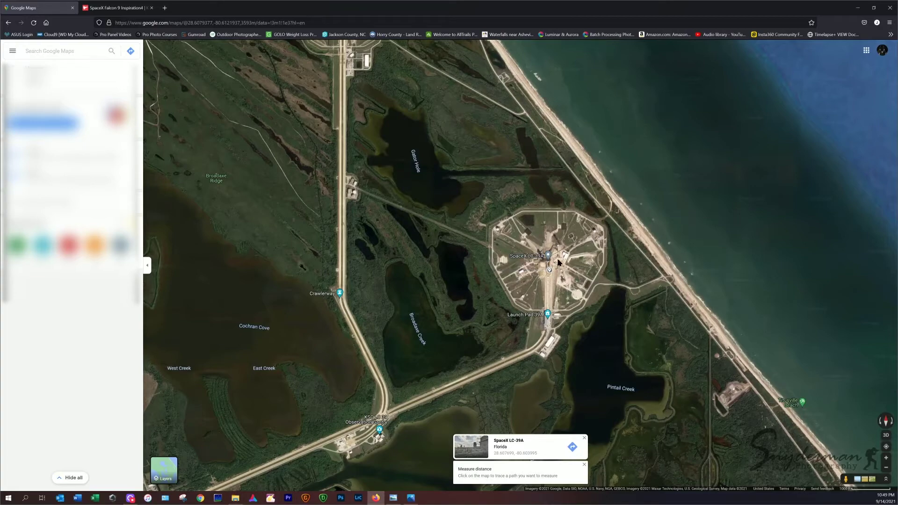
Zoom out and pan north from Florida to frame the Myrtle Beach and Surfside Beach coast
{"action": "scroll", "coordinate": [558, 262], "scroll_direction": "down", "scroll_amount": 5}
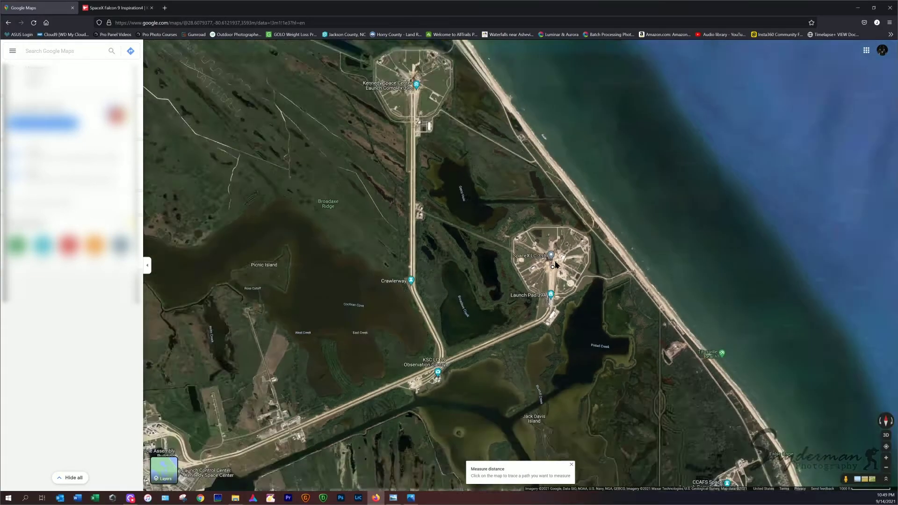
{"action": "scroll", "coordinate": [537, 175], "scroll_direction": "down", "scroll_amount": 5}
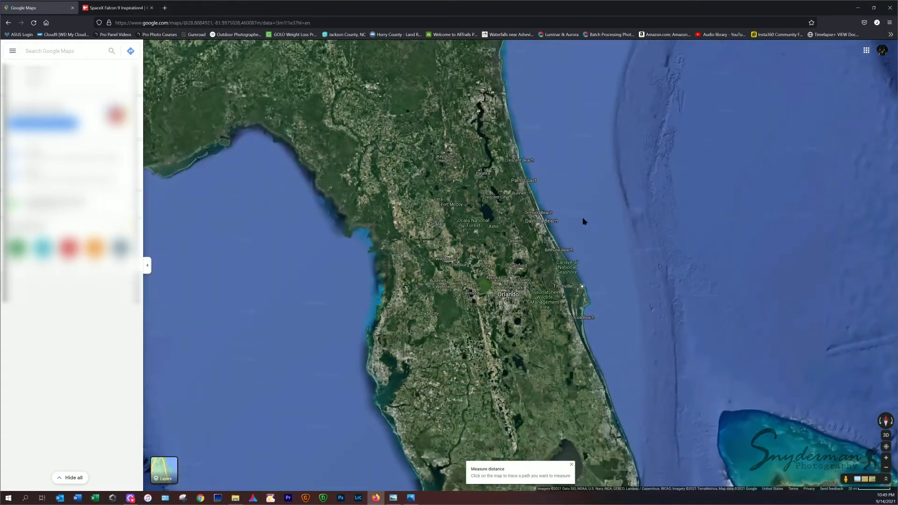
{"action": "scroll", "coordinate": [583, 220], "scroll_direction": "down", "scroll_amount": 5}
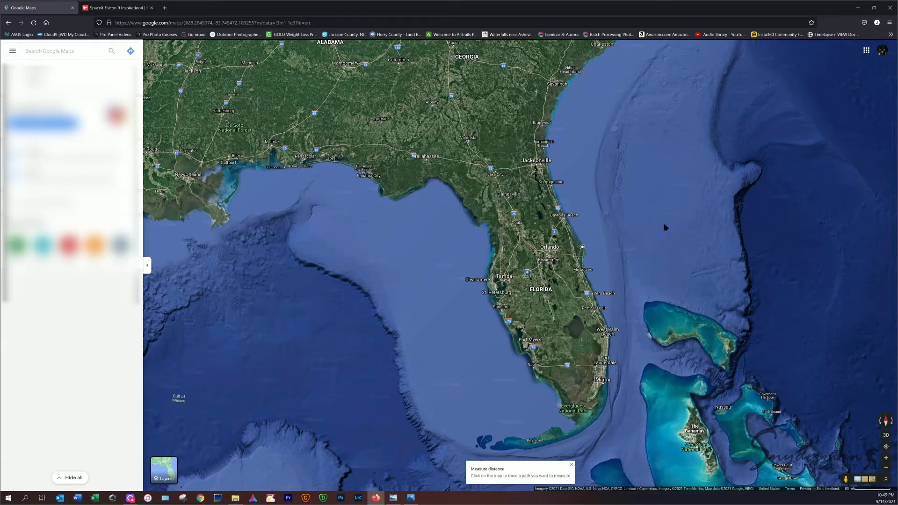
{"action": "scroll", "coordinate": [560, 243], "scroll_direction": "up", "scroll_amount": 2}
{"action": "scroll", "coordinate": [560, 243], "scroll_direction": "down", "scroll_amount": 1}
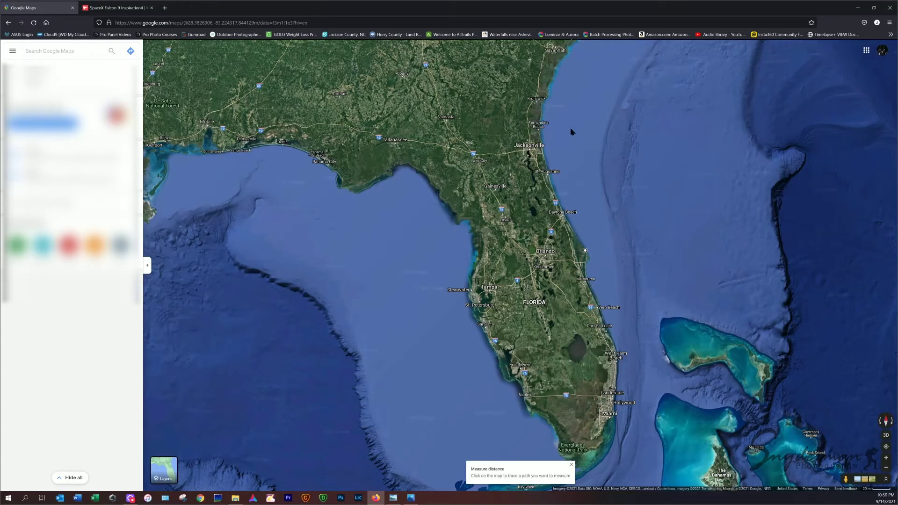
{"action": "left_click_drag", "start_coordinate": [571, 132], "coordinate": [557, 269]}
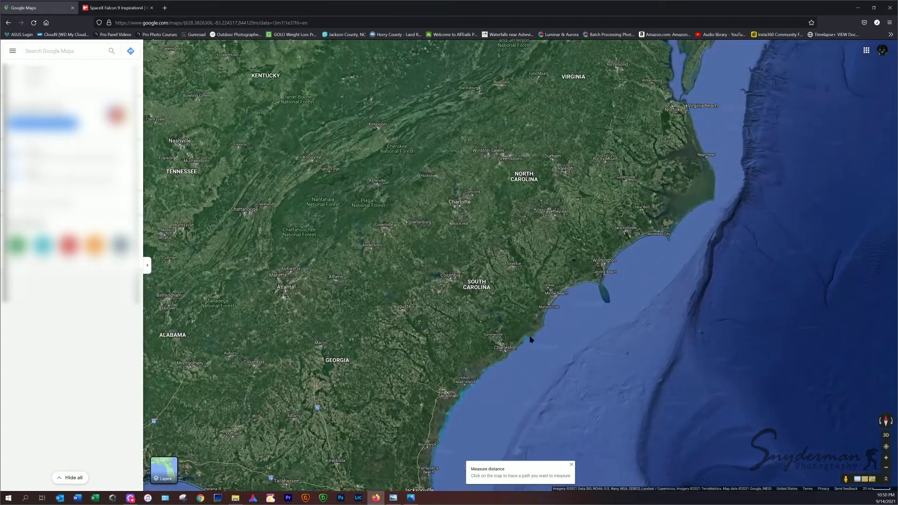
{"action": "scroll", "coordinate": [562, 301], "scroll_direction": "up", "scroll_amount": 5}
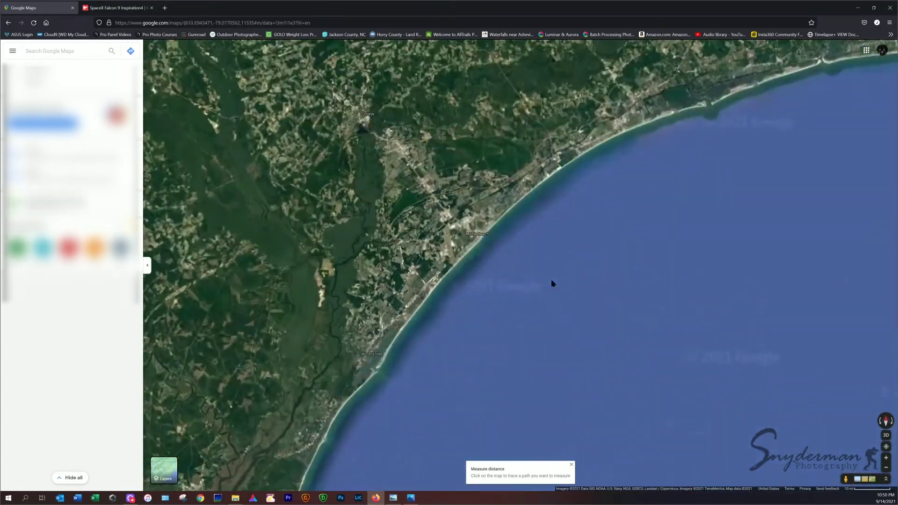
{"action": "left_click_drag", "start_coordinate": [510, 251], "coordinate": [557, 318]}
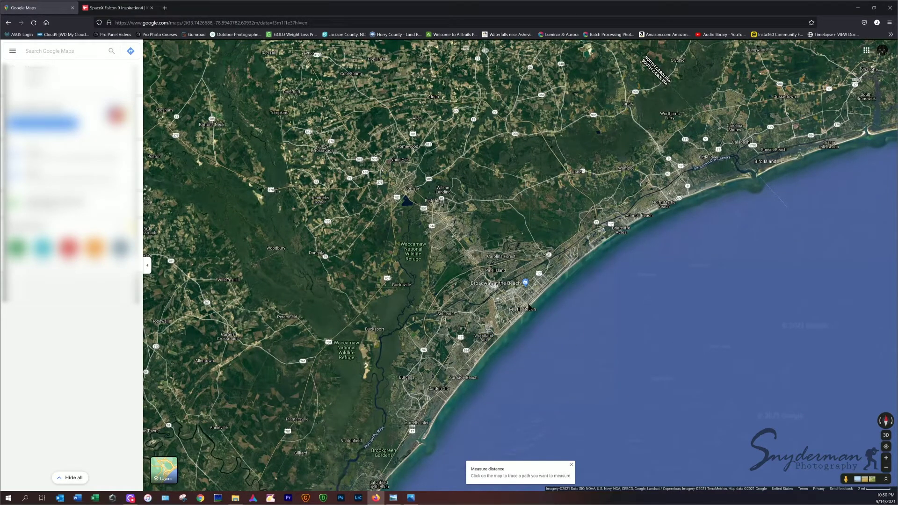
Place the measurement's end point on the Myrtle Beach shore, giving 366.54 mi (589.89 km)
{"action": "left_click", "coordinate": [529, 299]}
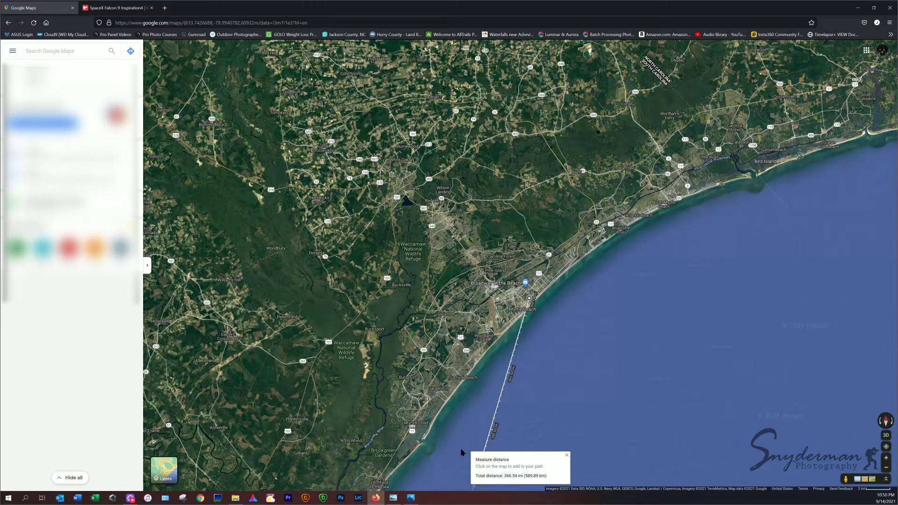
{"action": "scroll", "coordinate": [427, 345], "scroll_direction": "down", "scroll_amount": 3}
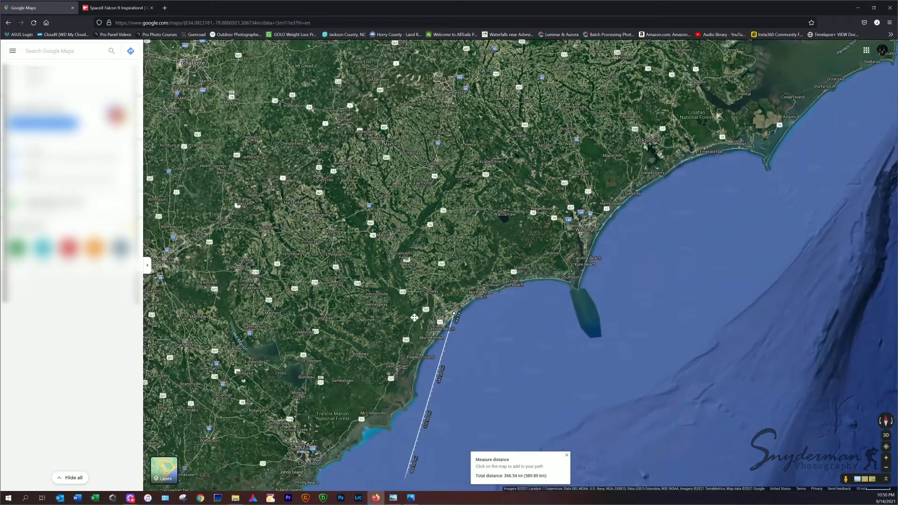
{"action": "left_click_drag", "start_coordinate": [414, 318], "coordinate": [391, 168]}
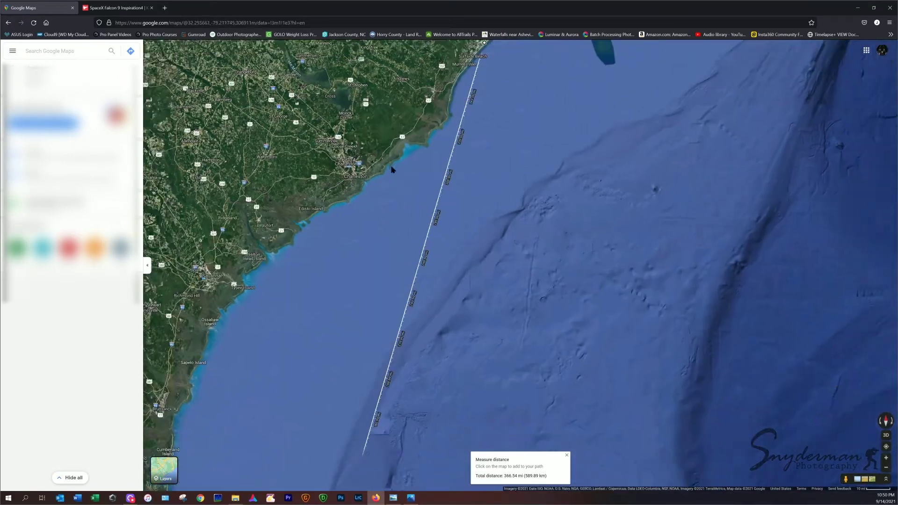
{"action": "scroll", "coordinate": [392, 169], "scroll_direction": "down", "scroll_amount": 2}
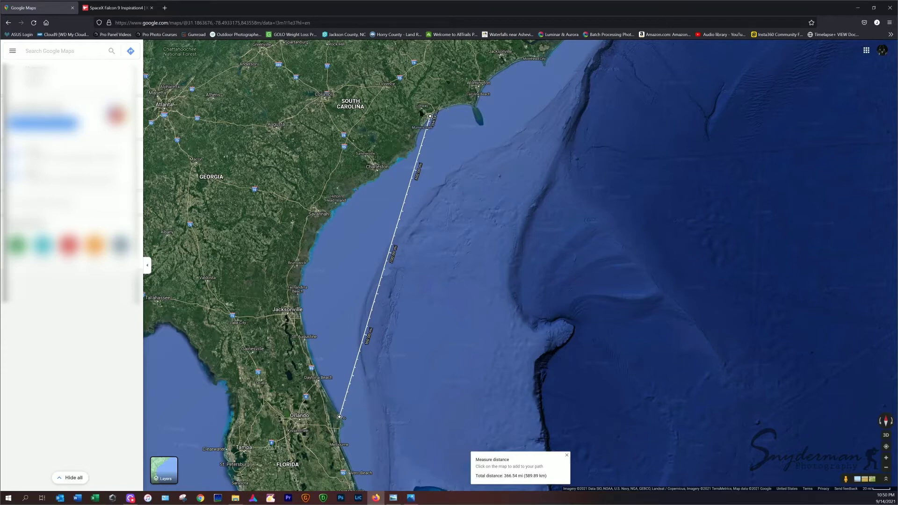
{"action": "mouse_move", "coordinate": [423, 129]}
Zoom in on the line's Myrtle Beach end point beside SkyWheel Myrtle Beach
{"action": "scroll", "coordinate": [431, 213], "scroll_direction": "up", "scroll_amount": 3}
{"action": "left_click_drag", "start_coordinate": [422, 172], "coordinate": [298, 387]}
{"action": "scroll", "coordinate": [348, 309], "scroll_direction": "up", "scroll_amount": 3}
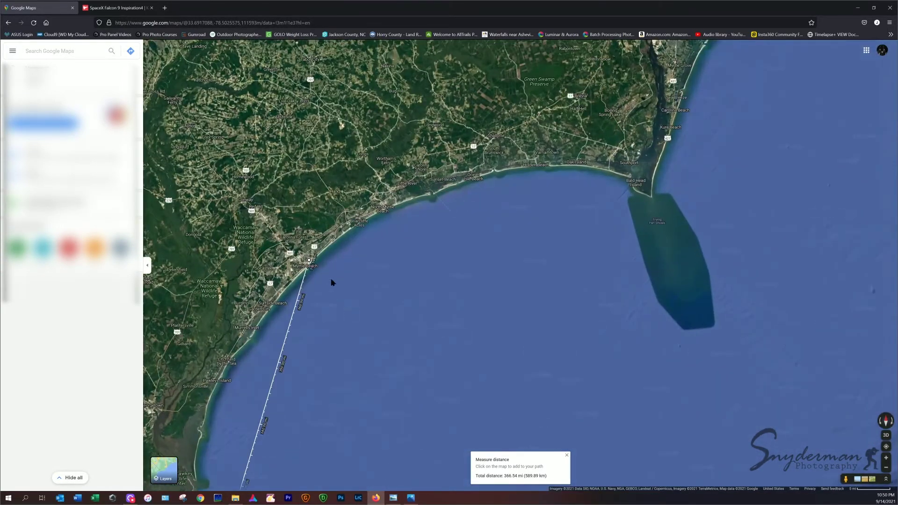
{"action": "scroll", "coordinate": [303, 258], "scroll_direction": "up", "scroll_amount": 5}
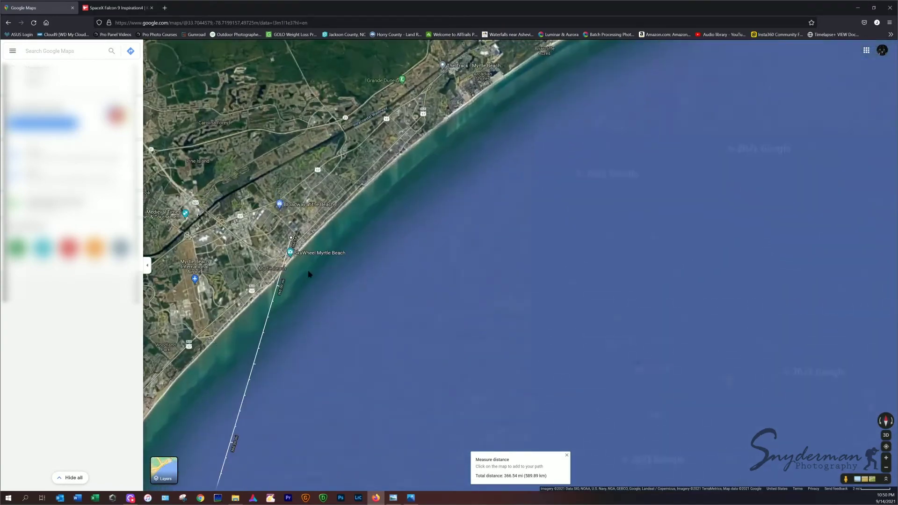
{"action": "scroll", "coordinate": [314, 235], "scroll_direction": "up", "scroll_amount": 4}
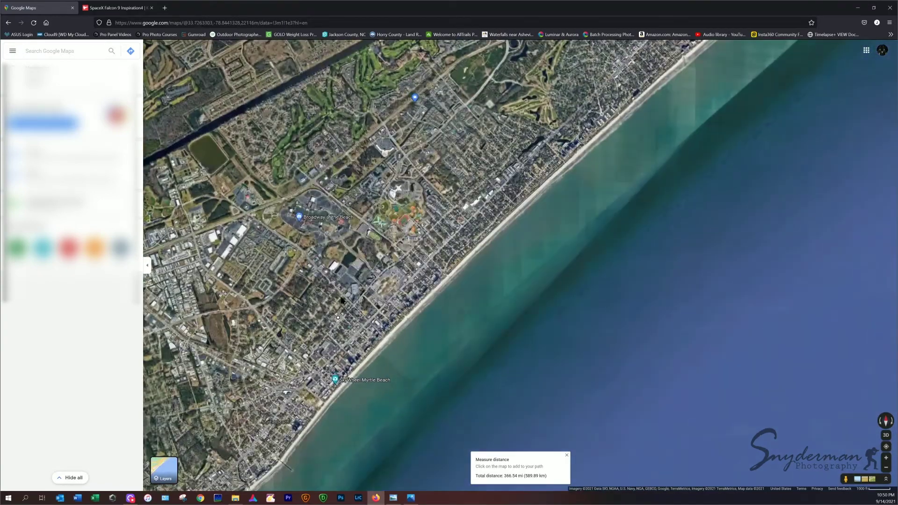
{"action": "scroll", "coordinate": [367, 354], "scroll_direction": "up", "scroll_amount": 3}
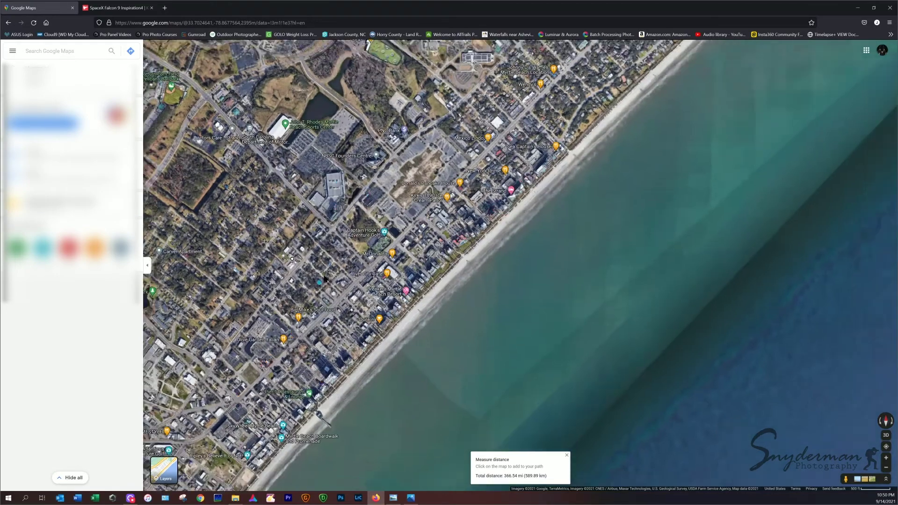
{"action": "scroll", "coordinate": [325, 283], "scroll_direction": "down", "scroll_amount": 2}
{"action": "scroll", "coordinate": [325, 283], "scroll_direction": "down", "scroll_amount": 3}
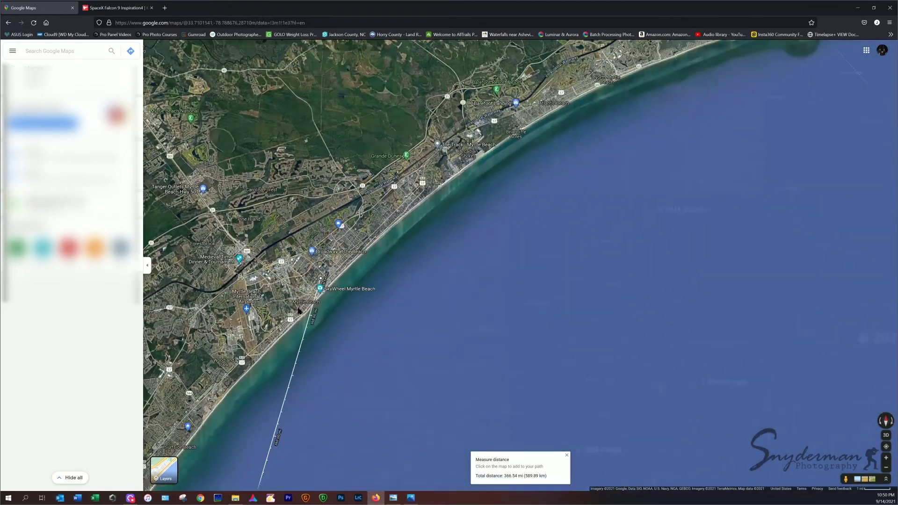
{"action": "left_click_drag", "start_coordinate": [348, 303], "coordinate": [481, 261]}
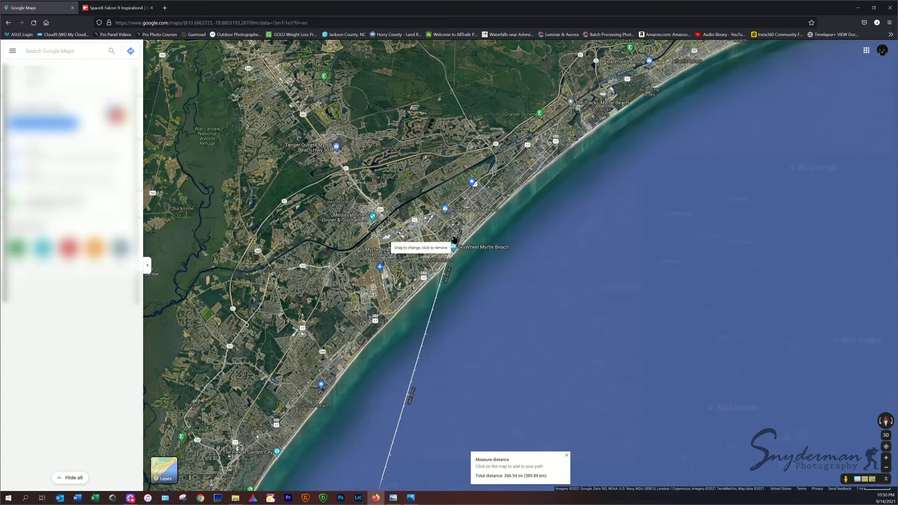
Drag the line's end point onto the Murrells Inlet Marsh Walk, shortening it to 354.46 mi (570.46 km)
{"action": "left_click_drag", "start_coordinate": [454, 239], "coordinate": [289, 411]}
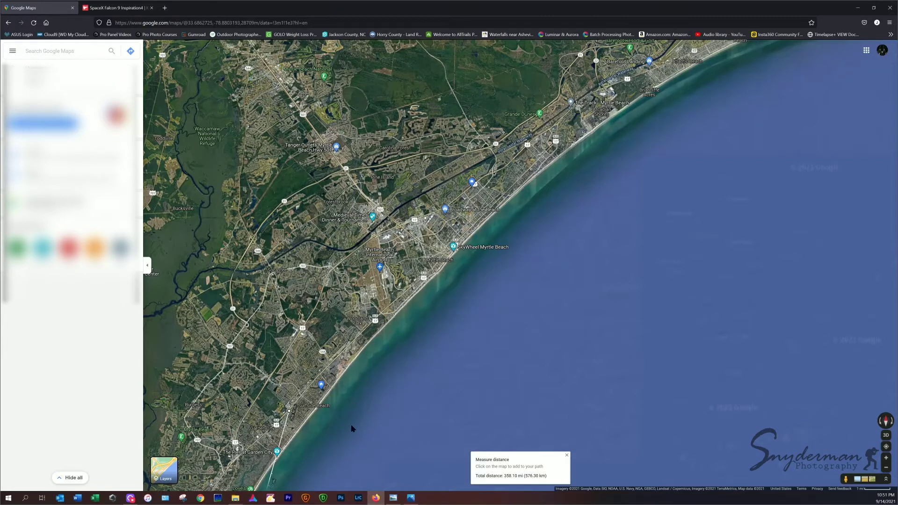
{"action": "left_click_drag", "start_coordinate": [351, 425], "coordinate": [394, 182]}
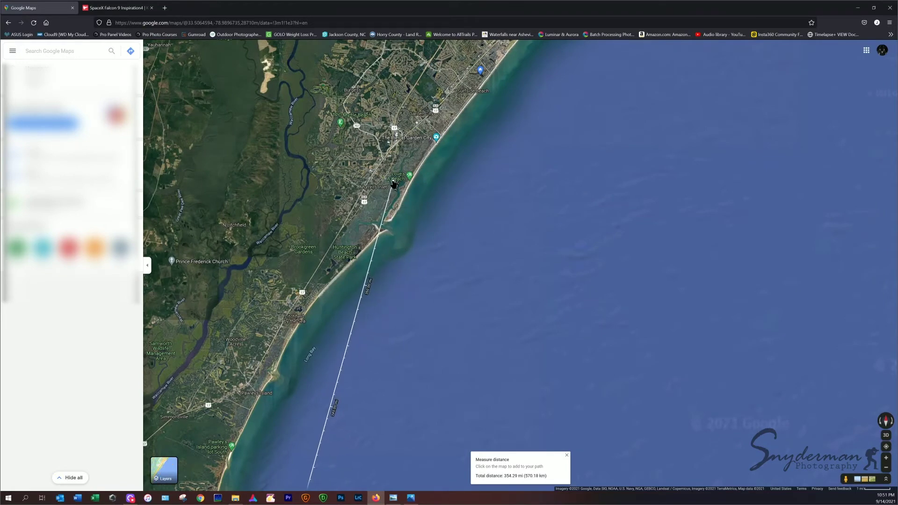
{"action": "scroll", "coordinate": [393, 180], "scroll_direction": "up", "scroll_amount": 4}
{"action": "scroll", "coordinate": [393, 179], "scroll_direction": "up", "scroll_amount": 5}
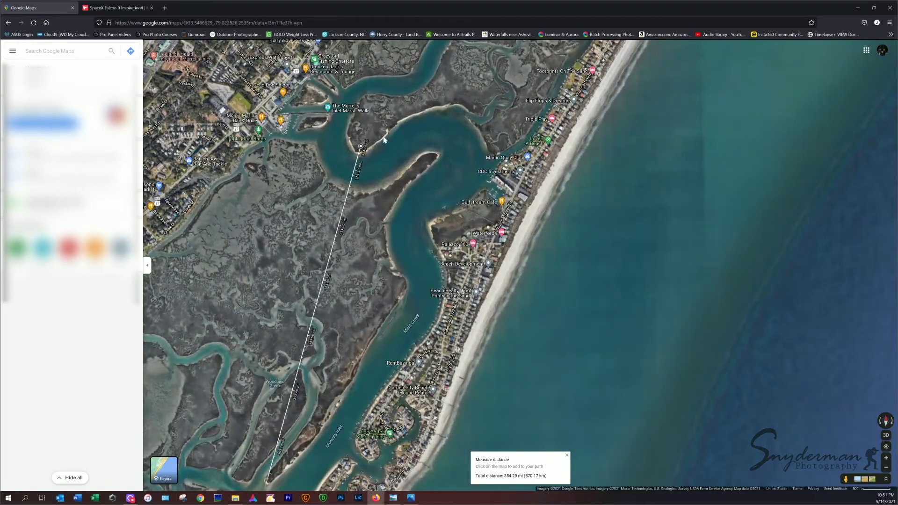
{"action": "left_click_drag", "start_coordinate": [384, 139], "coordinate": [335, 141]}
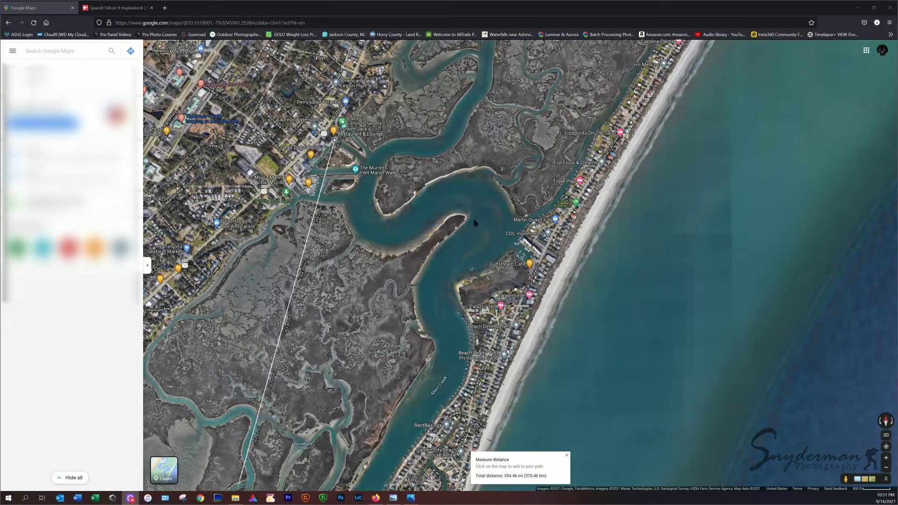
{"action": "scroll", "coordinate": [466, 225], "scroll_direction": "up", "scroll_amount": 3}
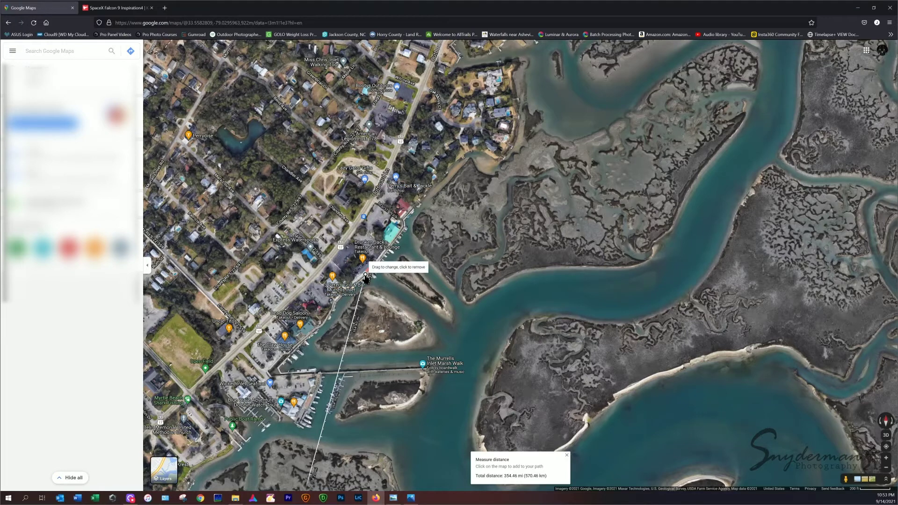
Nudge the end point to the waterfront spot by J Peters Grill & Bar, keeping 354.46 mi
{"action": "mouse_move", "coordinate": [361, 275]}
{"action": "left_mouse_down"}
{"action": "mouse_move", "coordinate": [318, 385]}
{"action": "mouse_move", "coordinate": [284, 410]}
{"action": "mouse_move", "coordinate": [439, 220]}
{"action": "mouse_move", "coordinate": [350, 302]}
{"action": "mouse_move", "coordinate": [381, 276]}
{"action": "mouse_move", "coordinate": [371, 269]}
{"action": "mouse_move", "coordinate": [358, 284]}
{"action": "mouse_move", "coordinate": [360, 276]}
{"action": "left_mouse_up"}
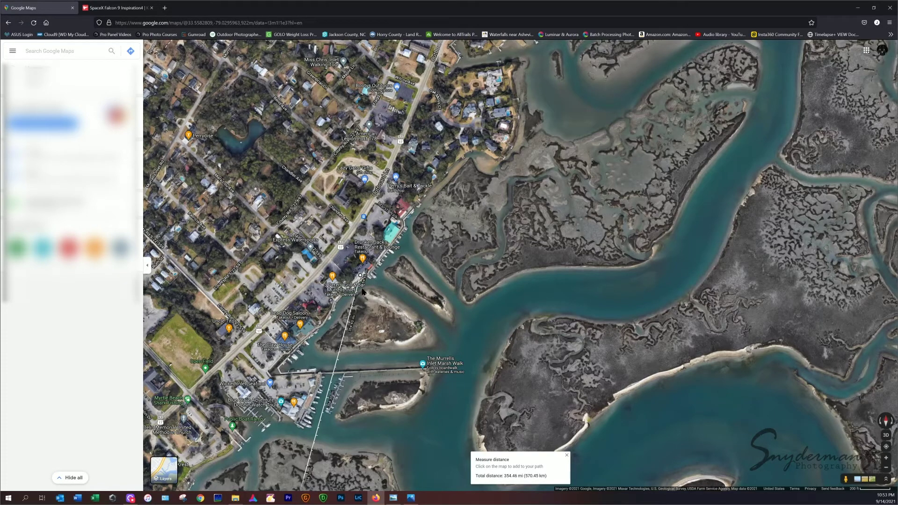
Zoom in on the Marsh Walk line end, rotate and tilt it into 3D, then show the launch photo
{"action": "scroll", "coordinate": [362, 292], "scroll_direction": "up", "scroll_amount": 3}
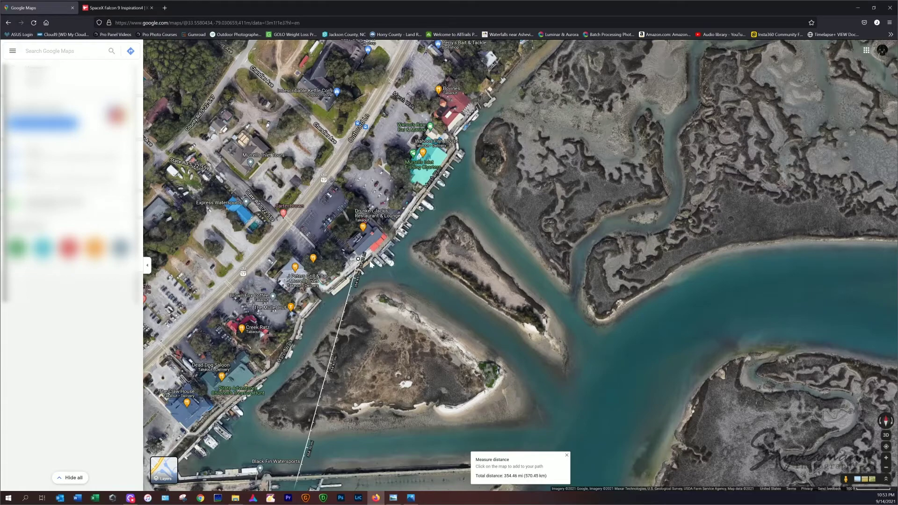
{"action": "left_click_drag", "start_coordinate": [370, 264], "coordinate": [638, 271]}
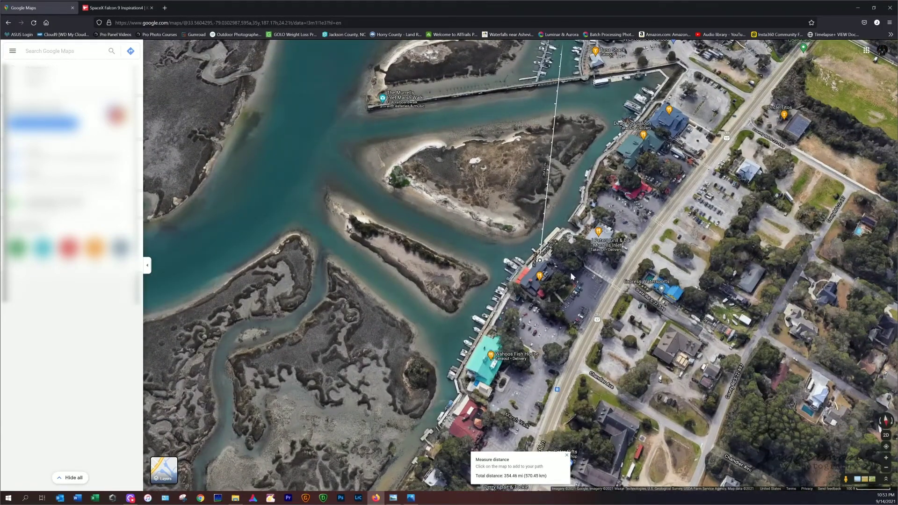
{"action": "left_click_drag", "start_coordinate": [571, 277], "coordinate": [565, 153]}
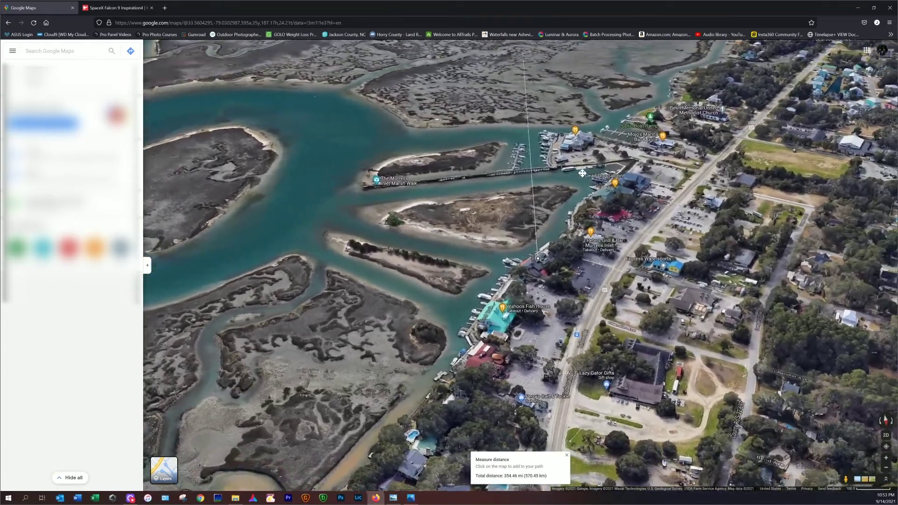
{"action": "left_click_drag", "start_coordinate": [582, 173], "coordinate": [558, 253]}
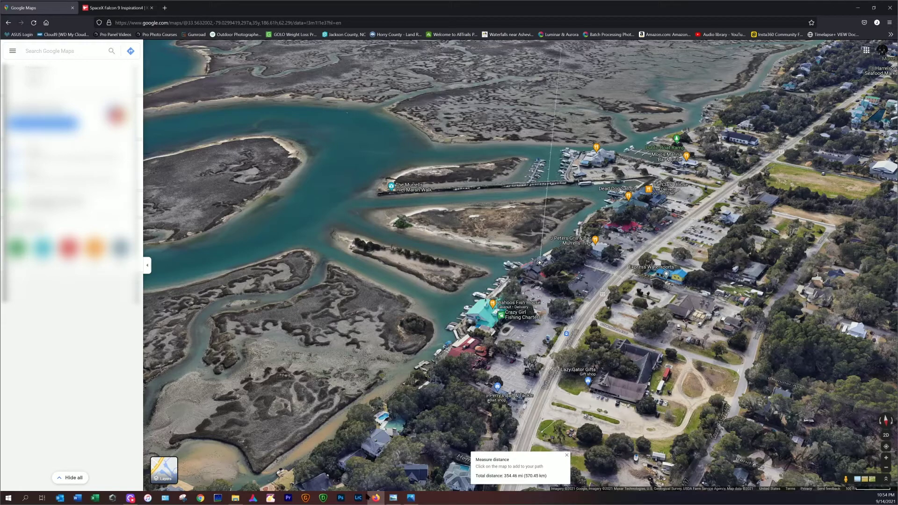
{"action": "left_click", "coordinate": [411, 498]}
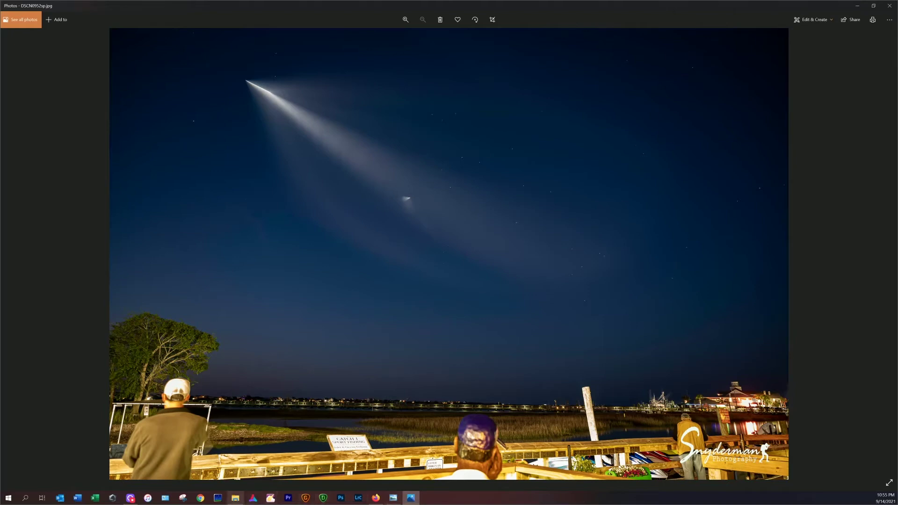
Check DSCN0952sp.jpg's camera details: NIKON Z 6, f/2.8, 5 sec, ISO-500, 24 mm
{"action": "left_click", "coordinate": [235, 498]}
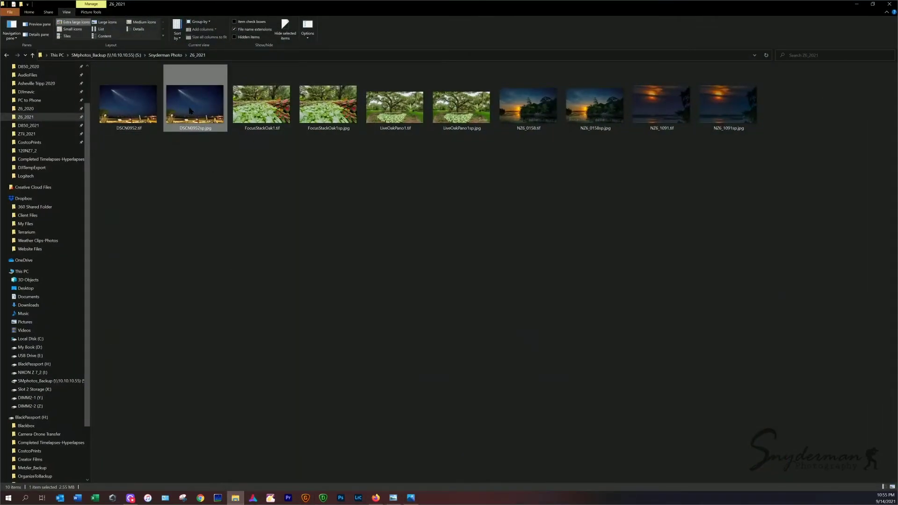
{"action": "right_click", "coordinate": [189, 109]}
{"action": "left_click", "coordinate": [221, 307]}
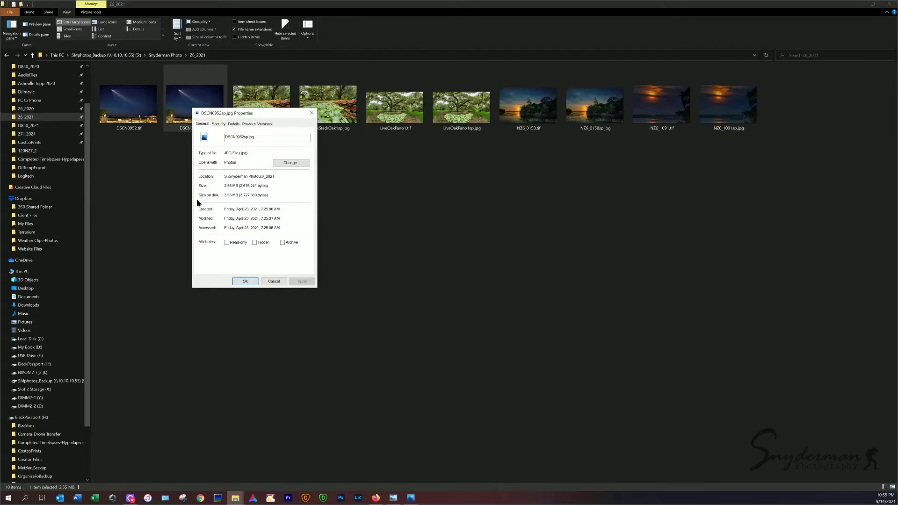
{"action": "left_click", "coordinate": [233, 124]}
{"action": "left_click_drag", "start_coordinate": [308, 174], "coordinate": [310, 206]}
{"action": "left_click", "coordinate": [220, 255]}
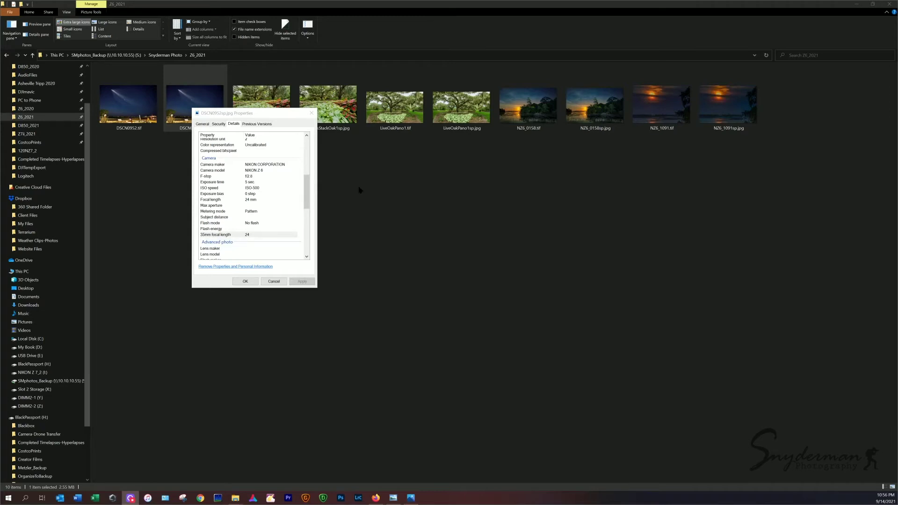
{"action": "left_click", "coordinate": [309, 117]}
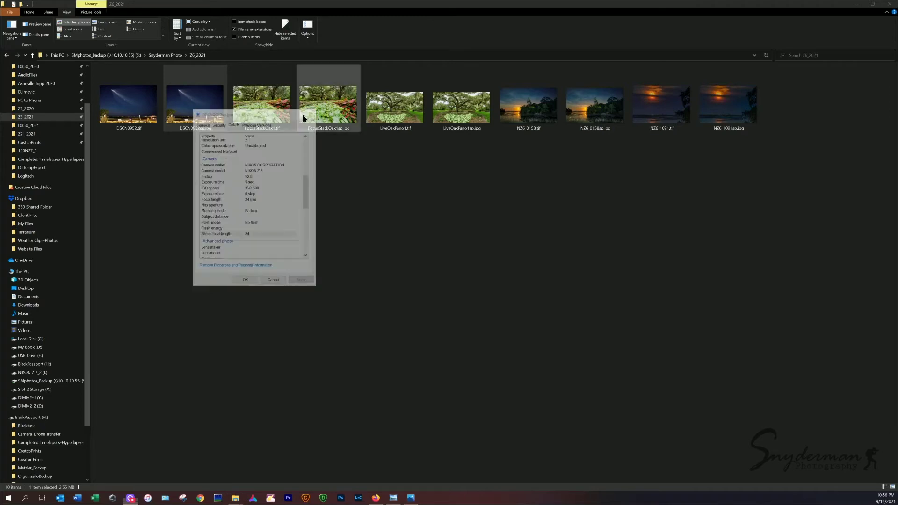
Show DSCN0952sp.jpg in Windows Photos again, then close the viewer
{"action": "left_click", "coordinate": [414, 497]}
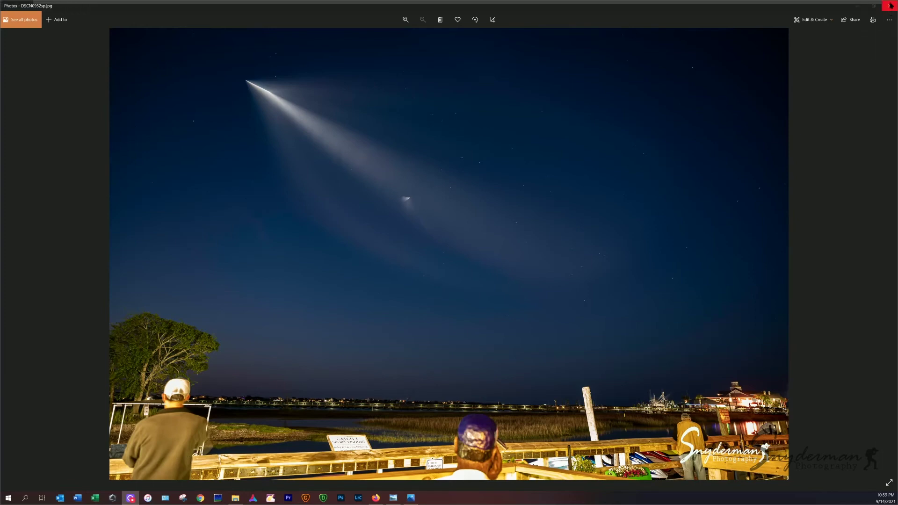
{"action": "left_click", "coordinate": [891, 5]}
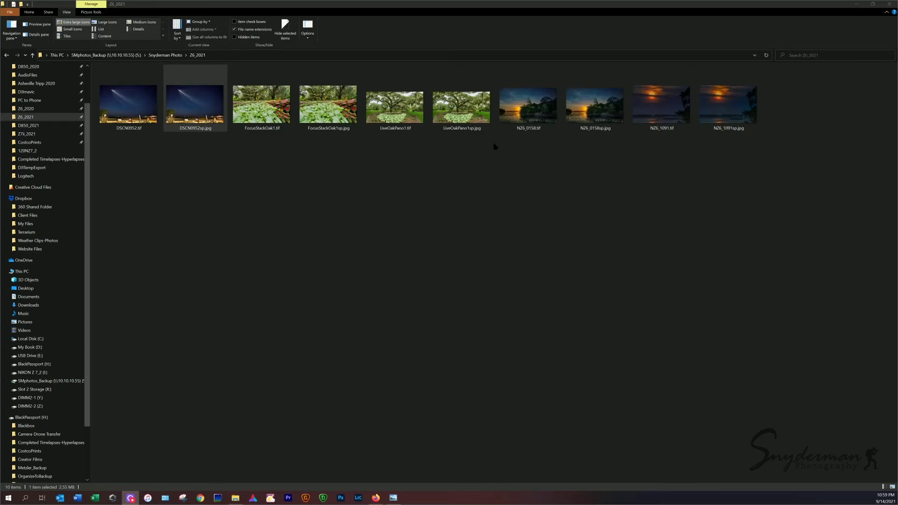
Close File Explorer to bring the tilted 3D Murrells Inlet measurement view back
{"action": "left_click", "coordinate": [891, 6]}
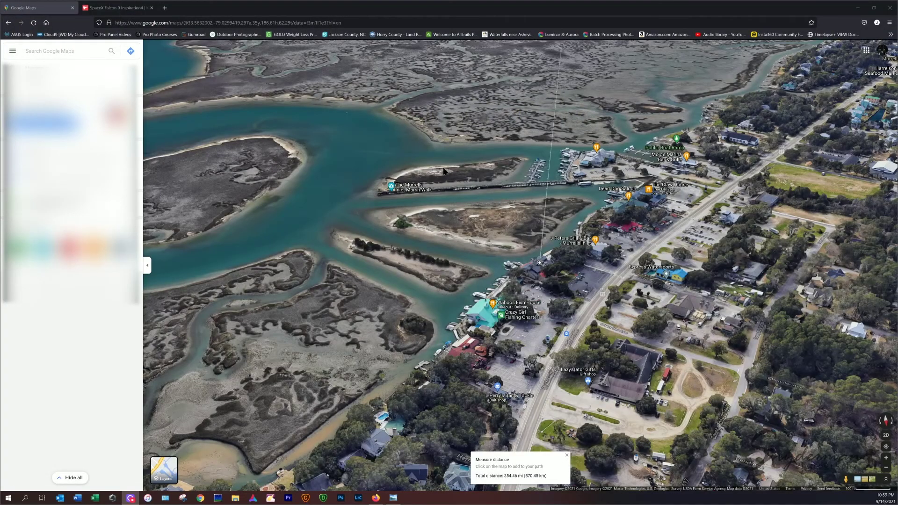